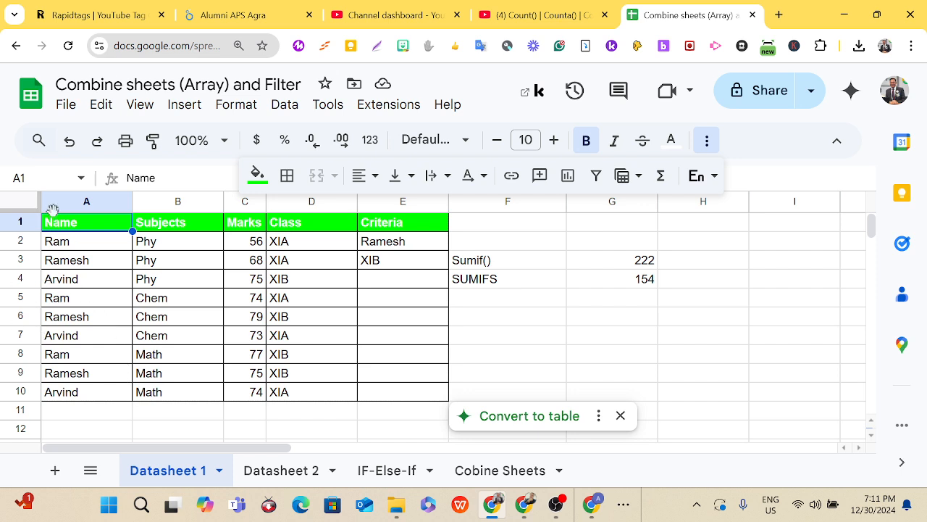
Bring the Datasheet 1 table into cell A1 of Cobine Sheets with the array formula ={'Datasheet 1'!A1:D10}
left_click_drag(51, 222, 278, 394)
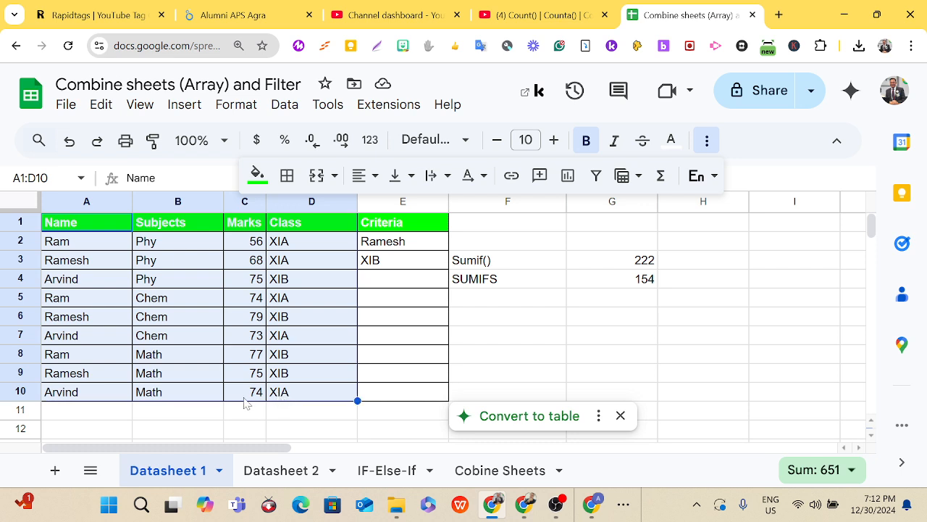
left_click(510, 476)
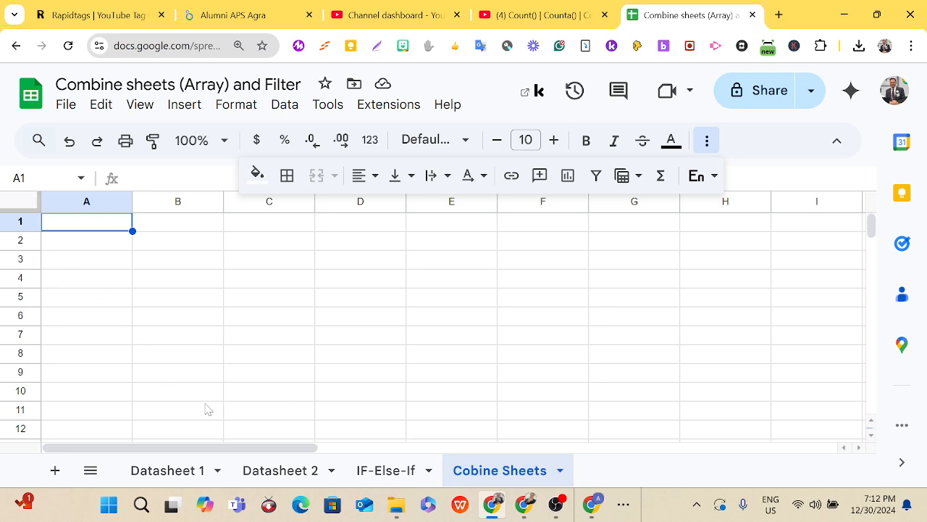
left_click(262, 475)
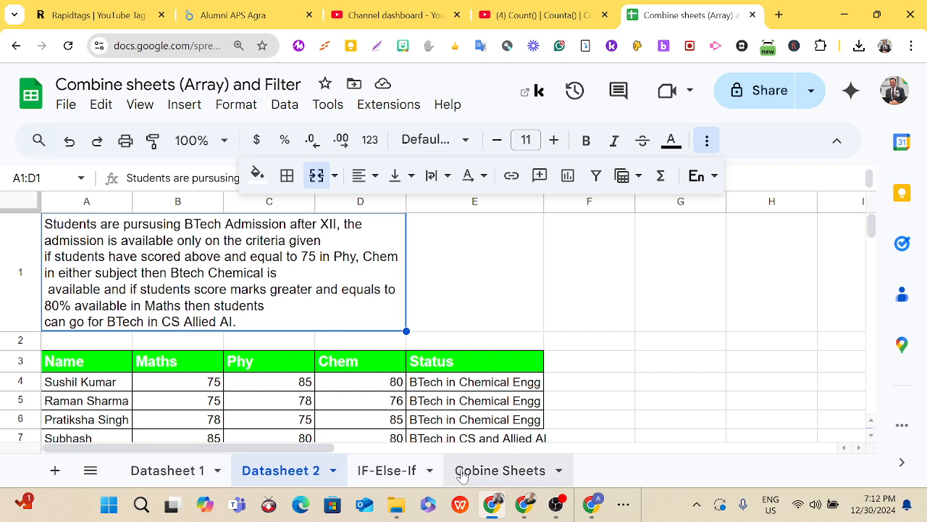
left_click(464, 475)
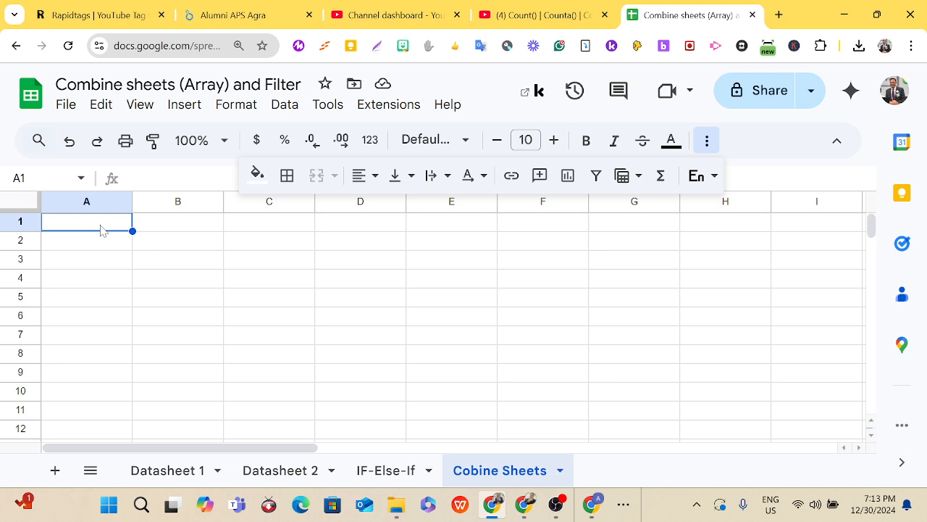
left_click(127, 178)
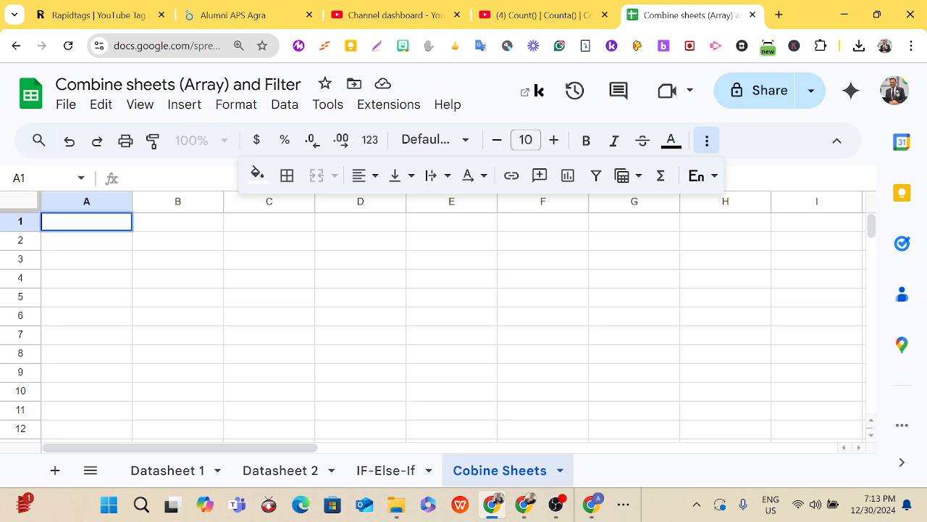
type("=")
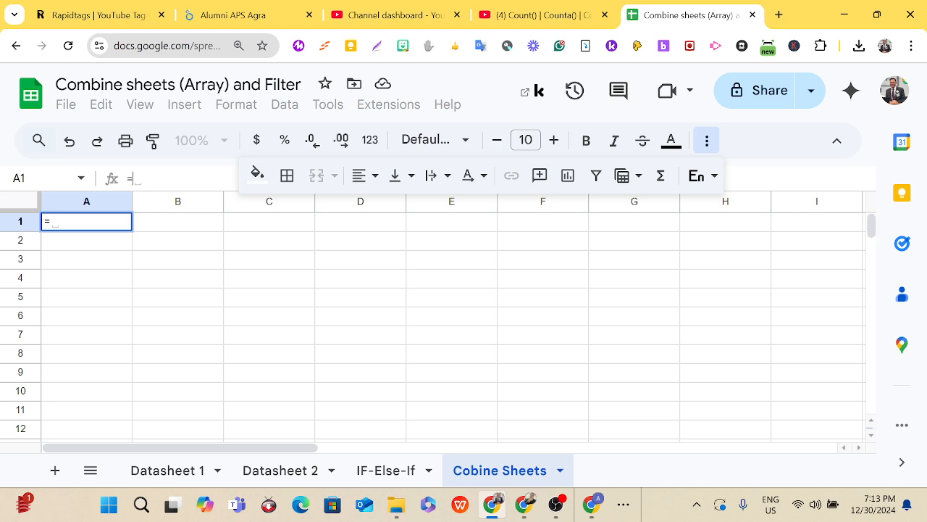
type("{")
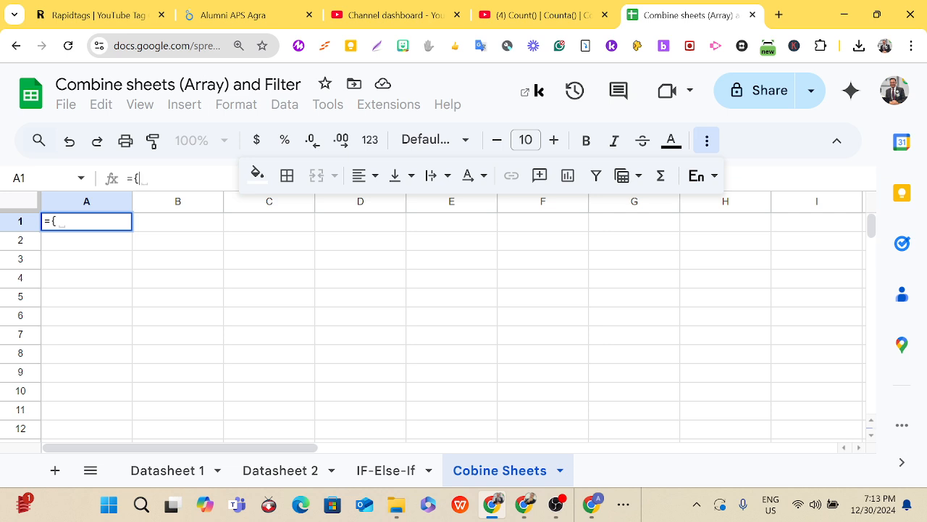
left_click(172, 471)
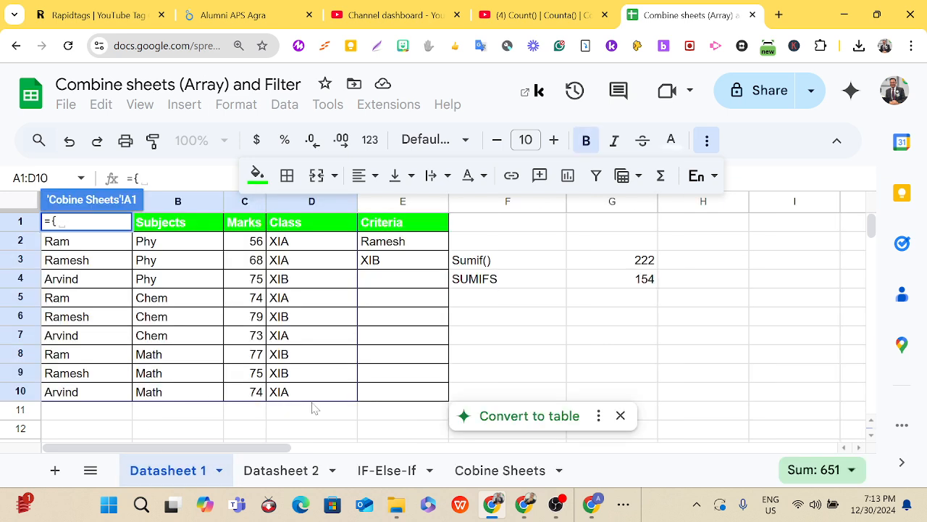
left_click_drag(316, 395, 125, 233)
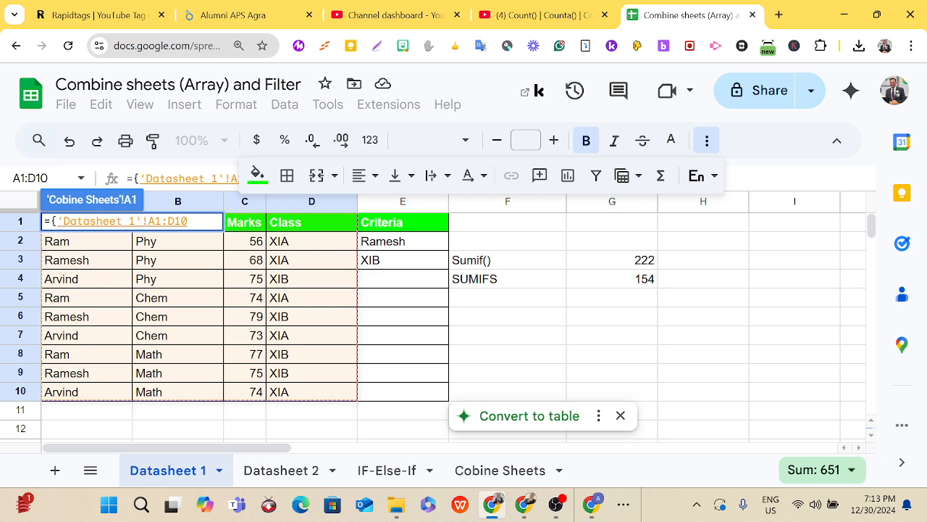
type("}")
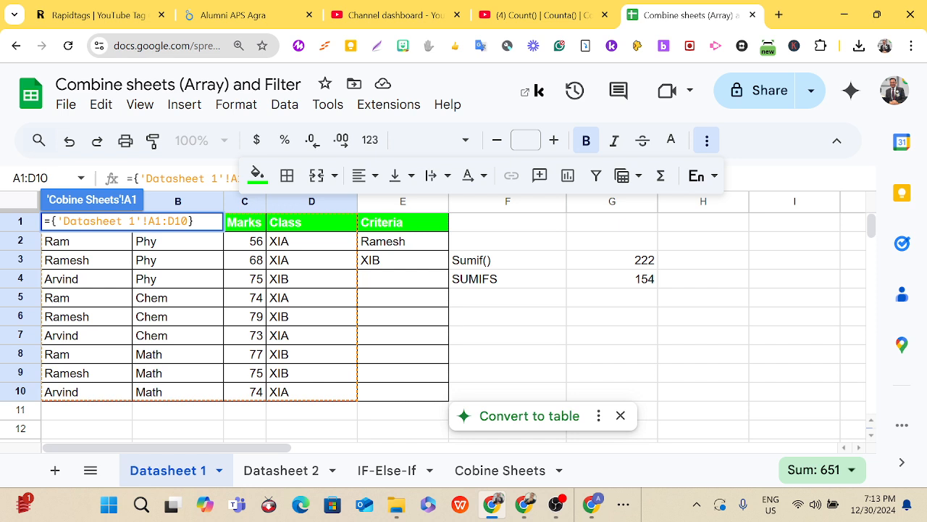
key("Return")
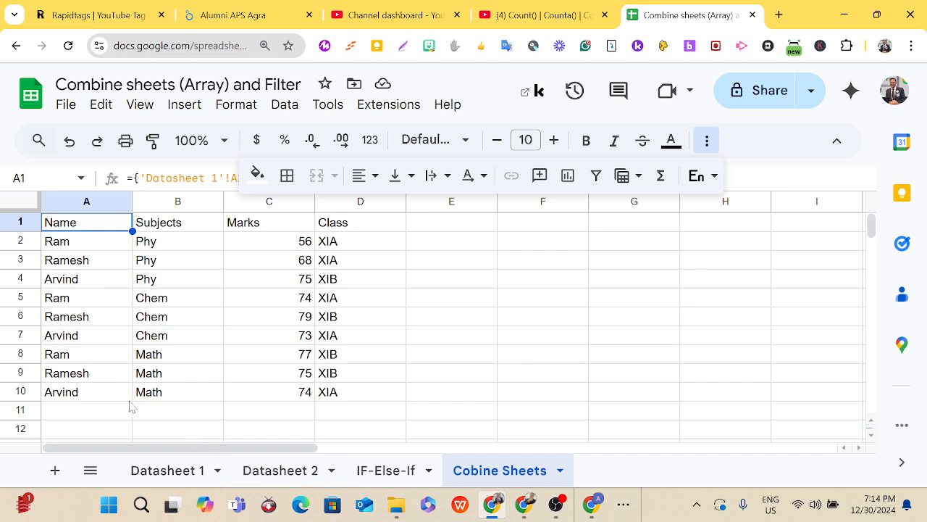
Enter the array formula ={'Datasheet 2'!A3:E9} in cell A12 of Cobine Sheets, including the Status column
left_click(81, 432)
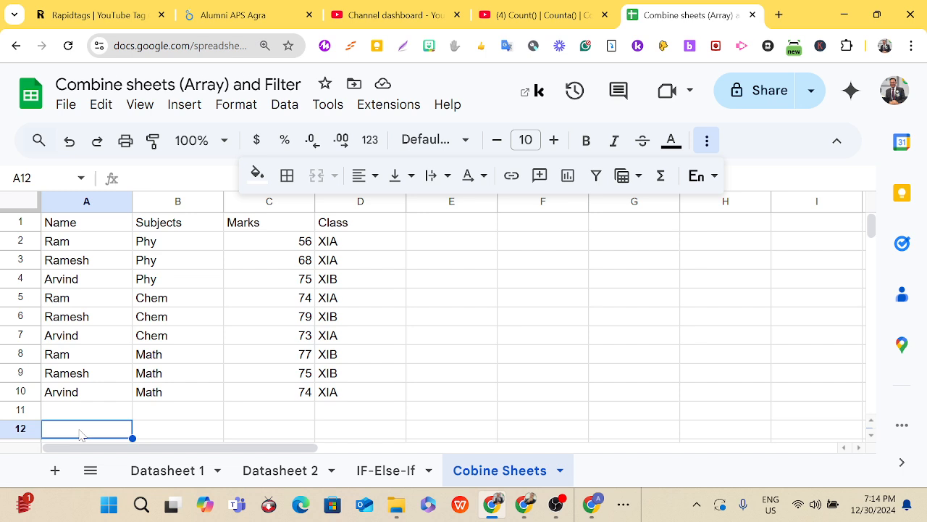
type("=")
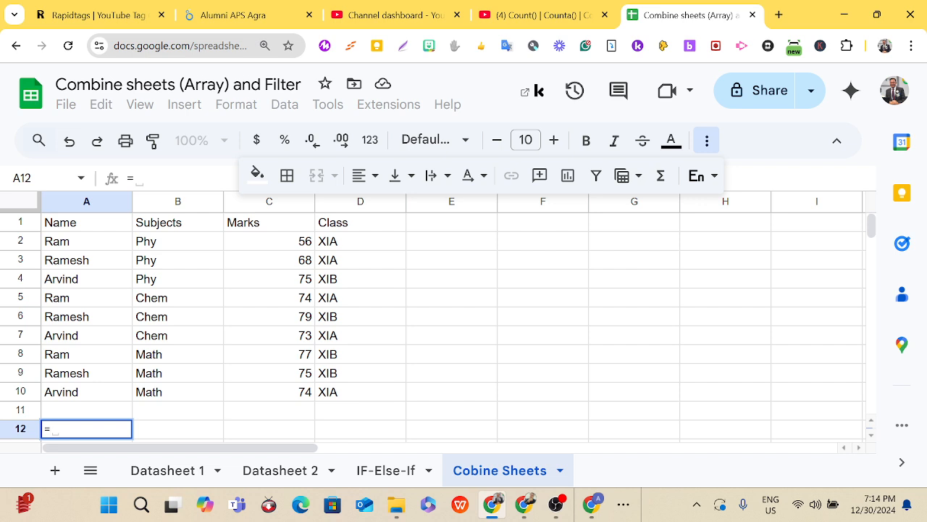
type("{")
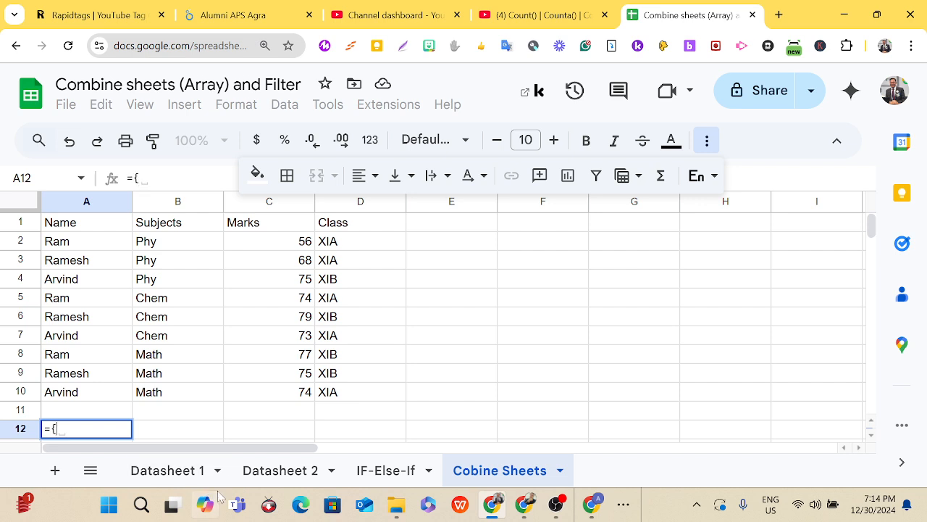
left_click(271, 476)
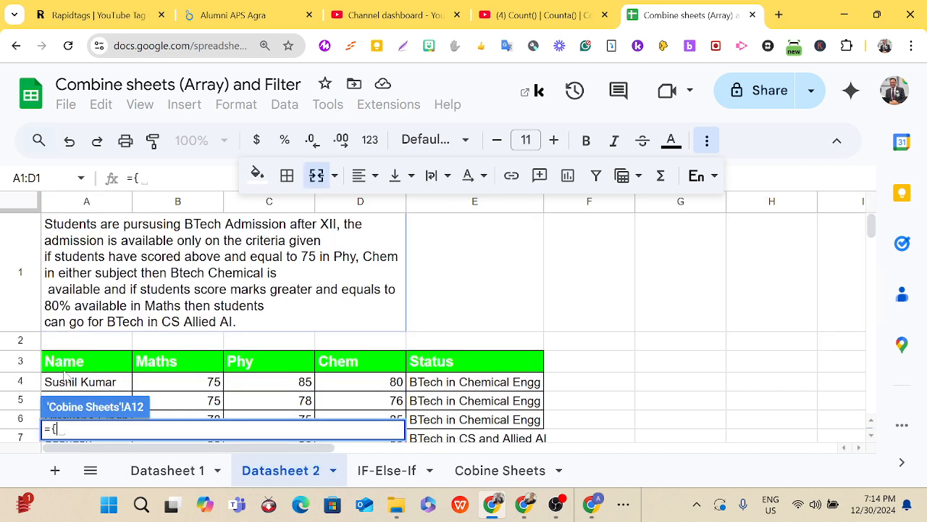
left_click_drag(64, 365, 483, 366)
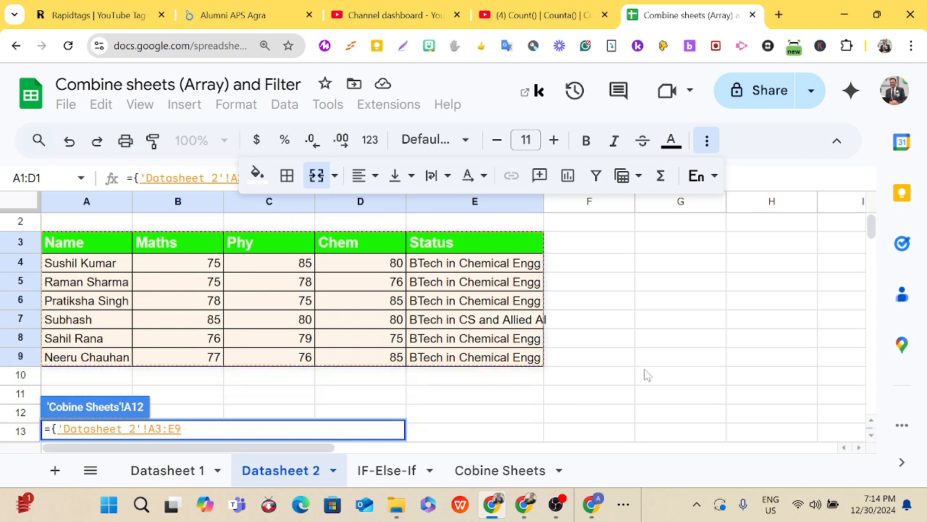
type("}")
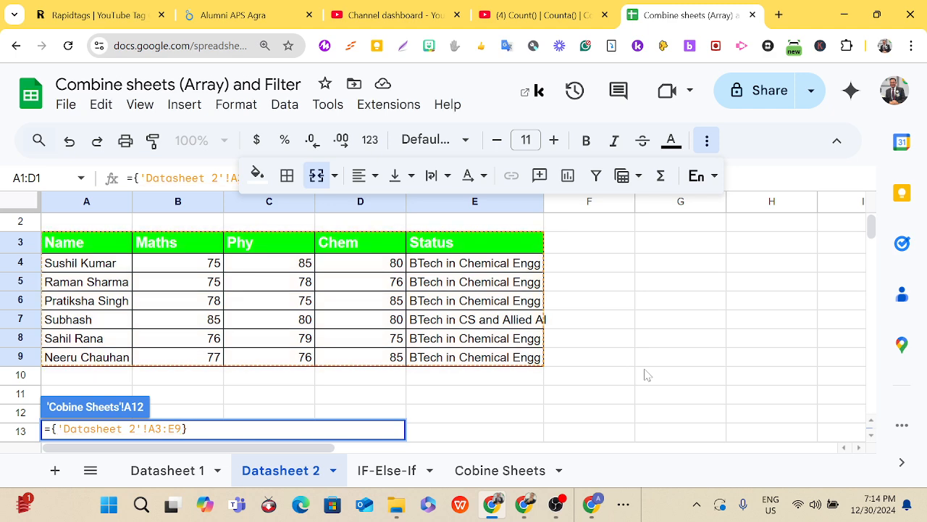
key("Return")
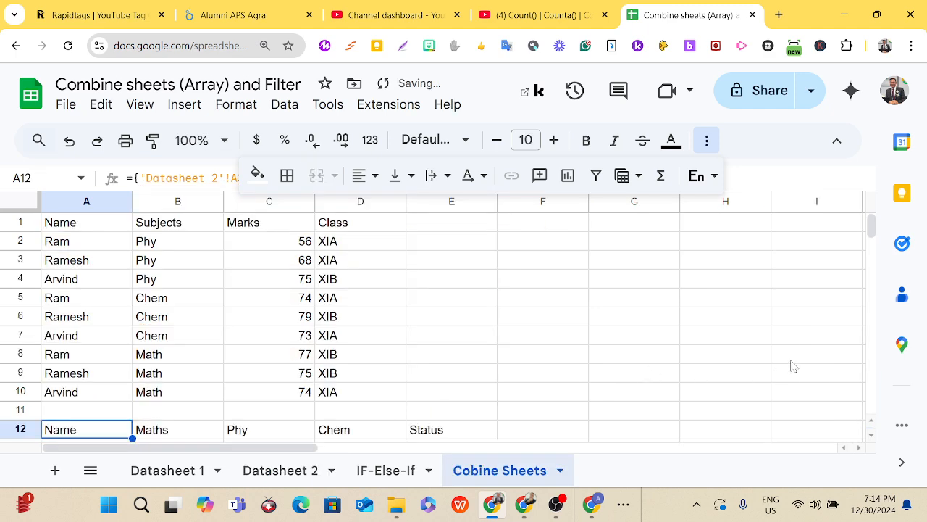
Look over the rows brought in from Datasheet 2 and delete the array formula from cell A12
scroll(616, 364, "down", 1)
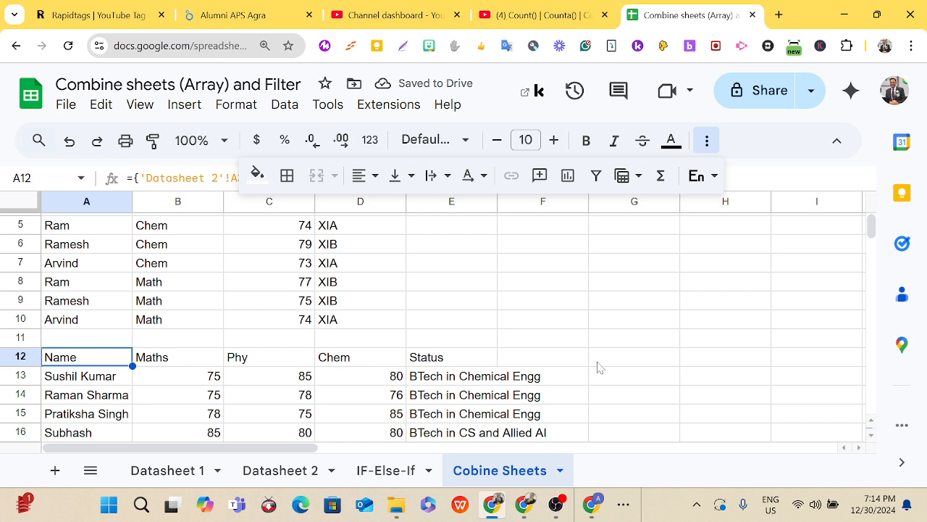
scroll(605, 366, "down", 1)
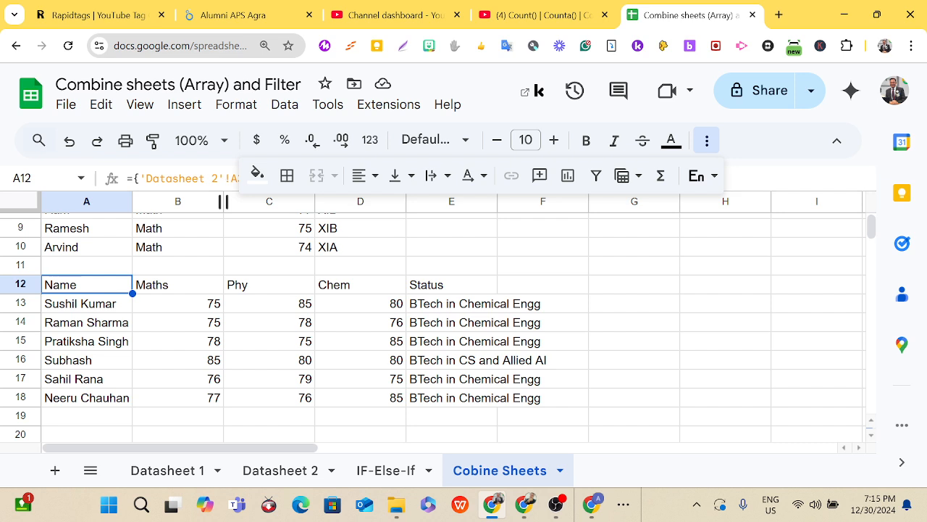
left_click_drag(129, 178, 359, 184)
key("BackSpace")
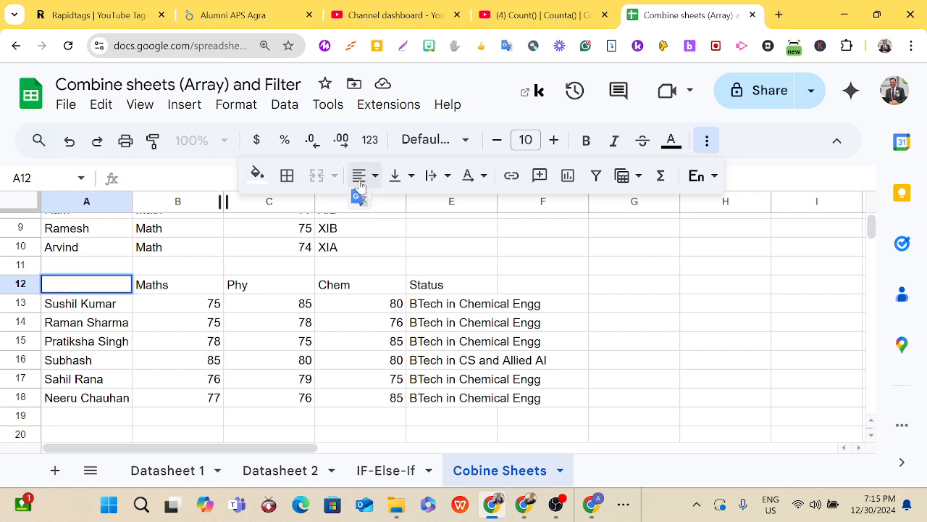
key("Return")
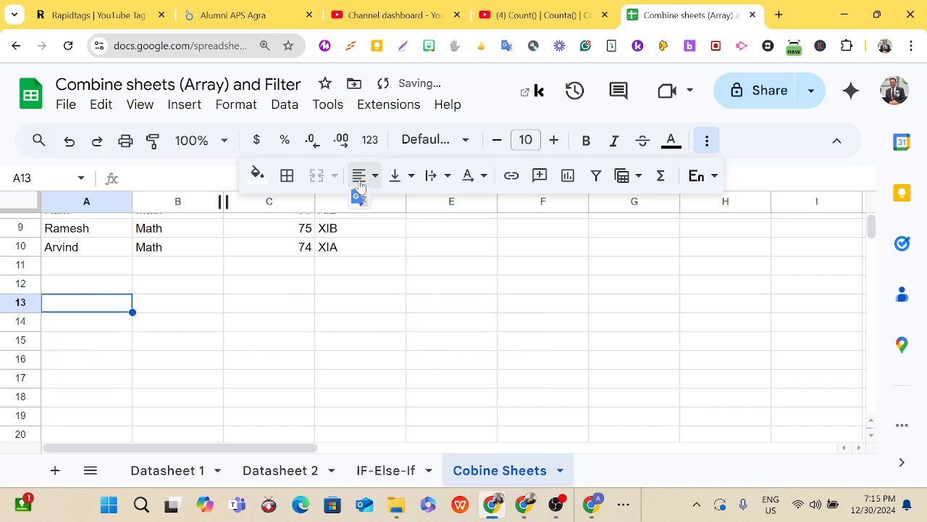
Bring the Name to Chem columns of Datasheet 2 into cell A12 with the array formula ={'Datasheet 2'!A3:D10}
left_click(89, 290)
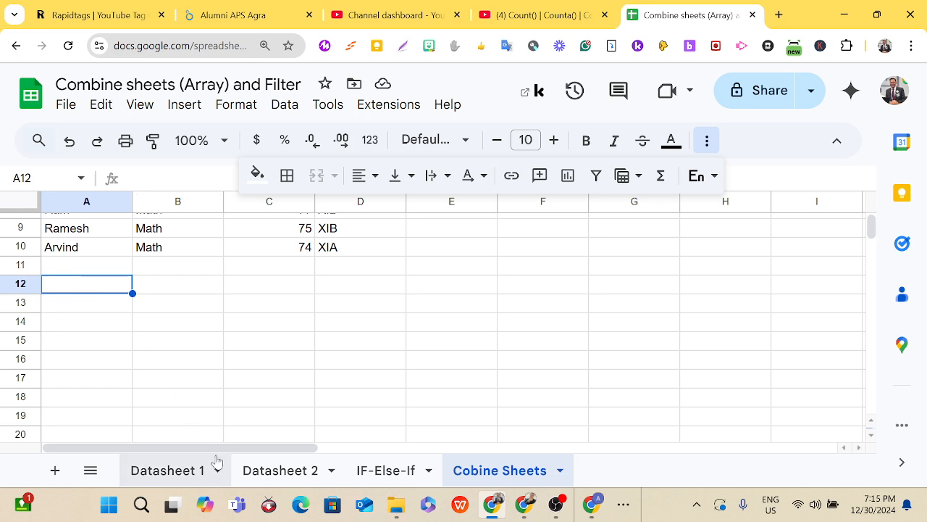
type("=")
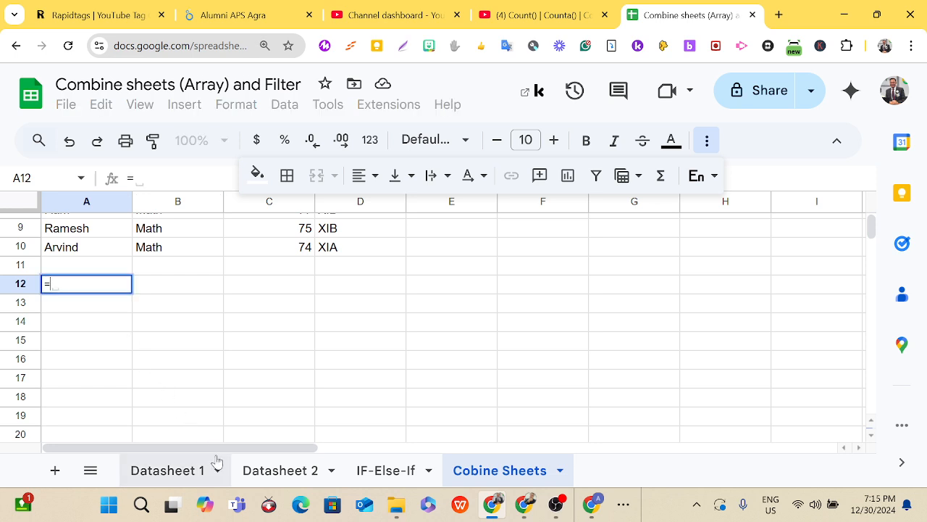
type("{")
left_click(290, 472)
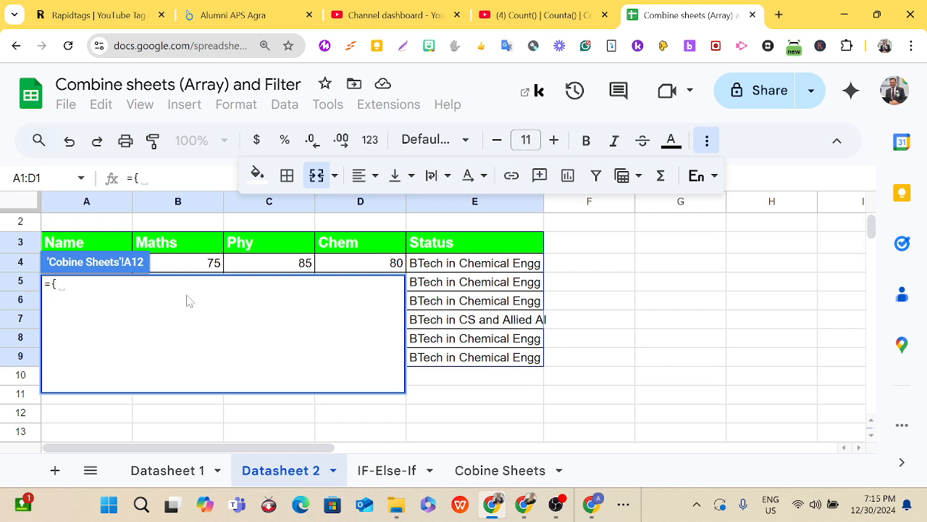
left_click_drag(74, 250, 397, 375)
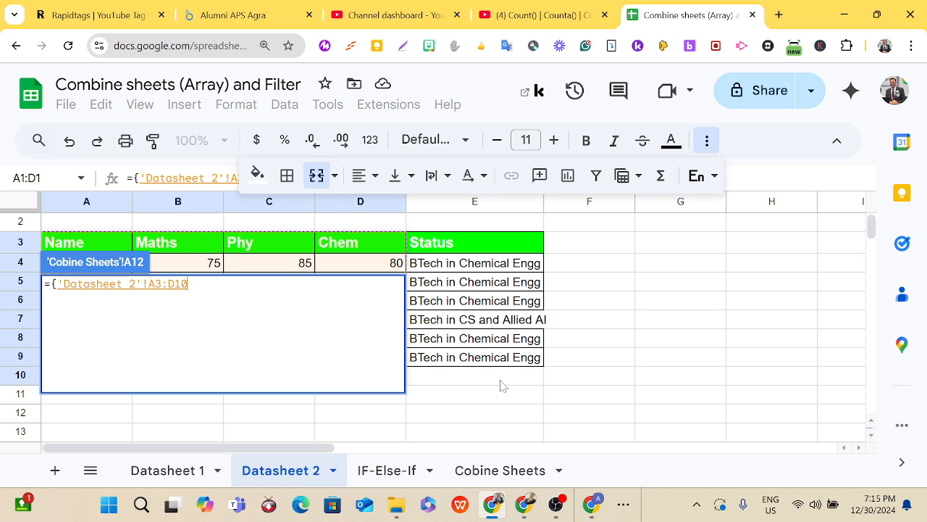
type("}")
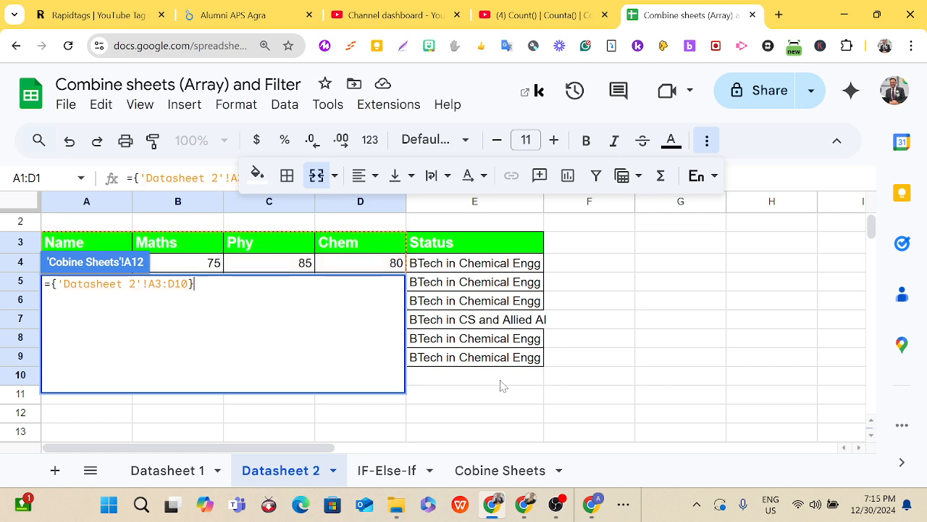
key("Return")
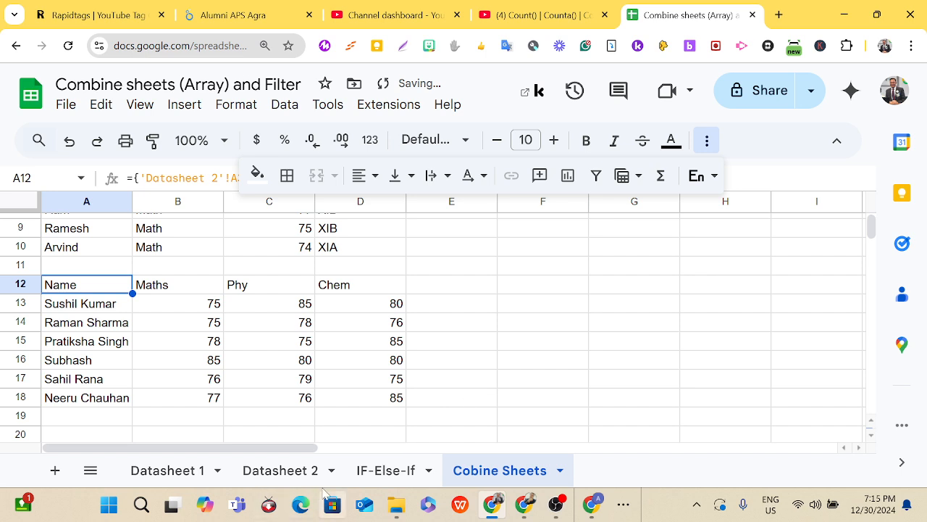
Review the source range A3:D9 on Datasheet 2 and return to Cobine Sheets
left_click(296, 479)
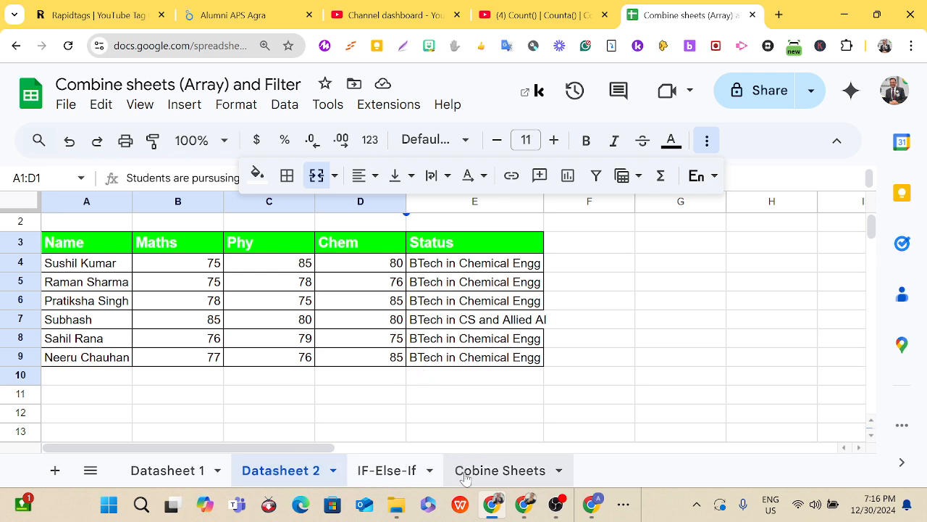
left_click_drag(63, 241, 355, 358)
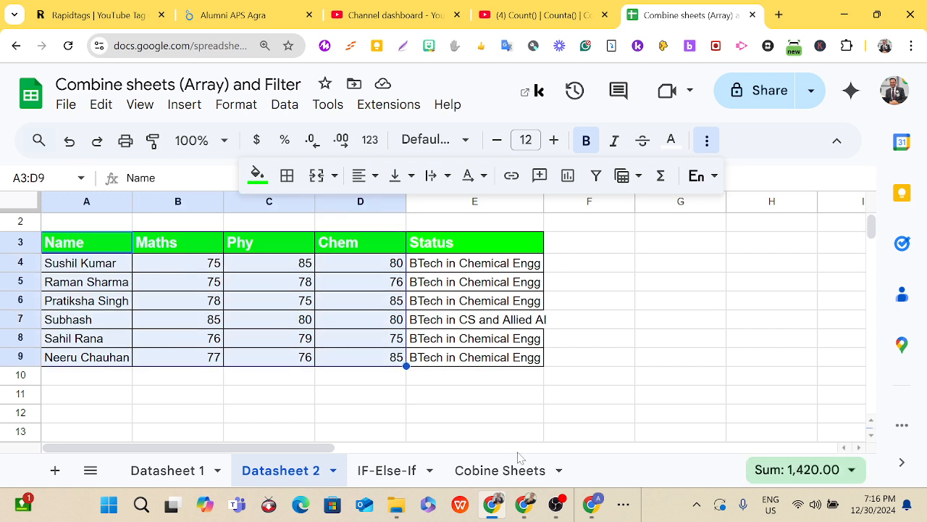
left_click(515, 478)
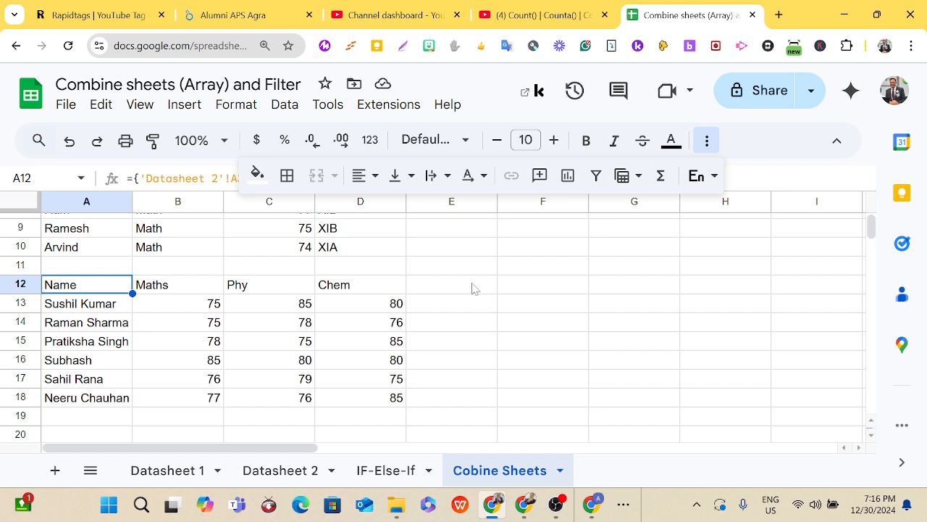
Start a FILTER formula in cell A20 of Cobine Sheets with 'Datasheet 1'!A1:D10 as the range to filter
scroll(472, 288, "down", 4)
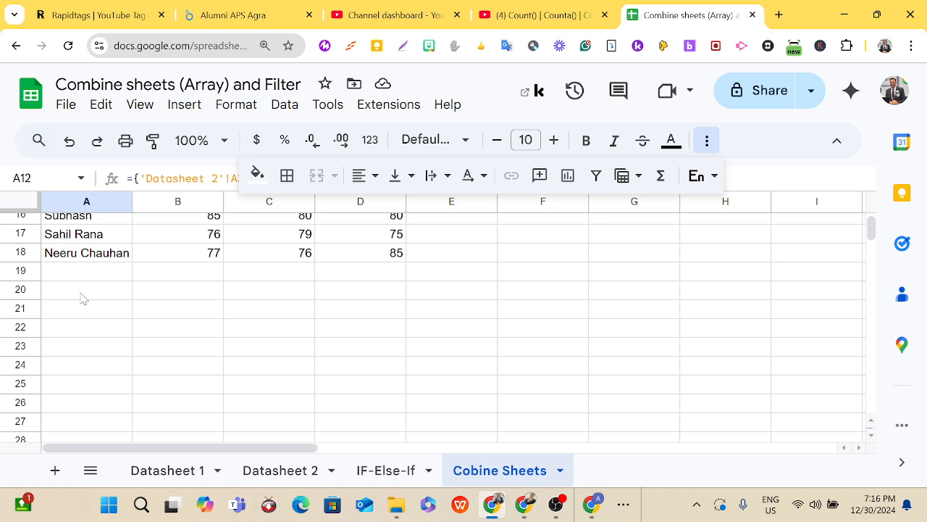
left_click(80, 295)
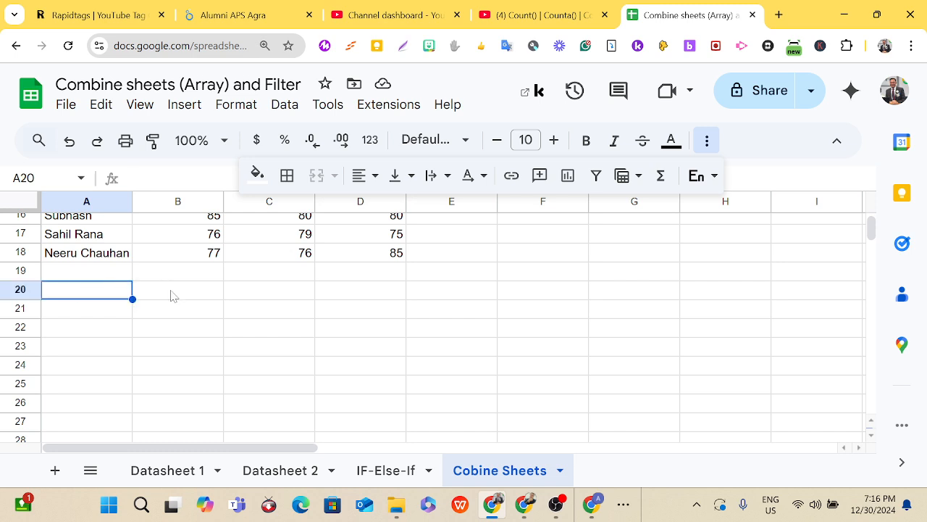
left_click(167, 472)
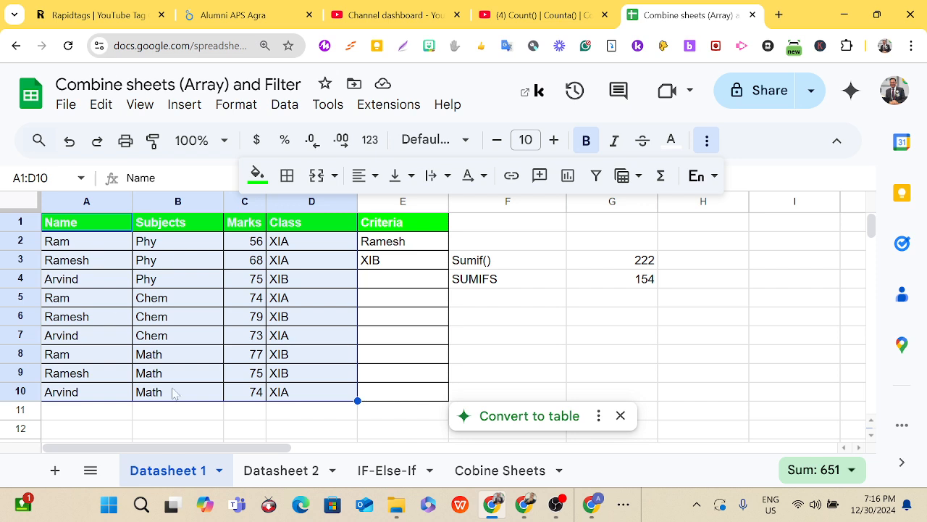
left_click(471, 475)
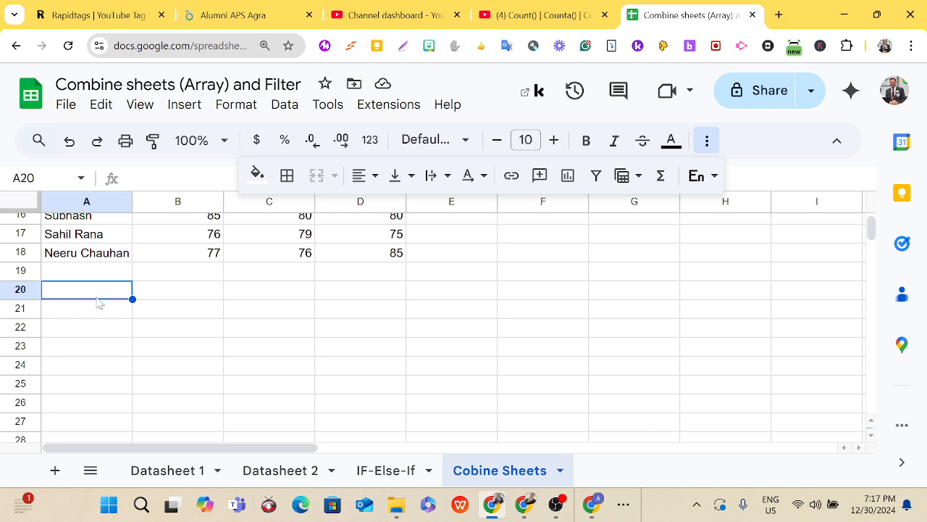
type("=")
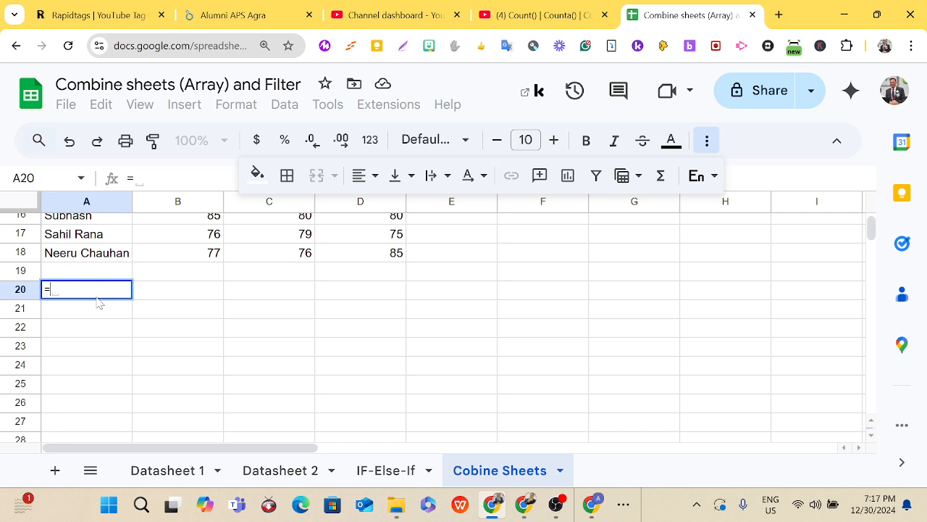
type("filter")
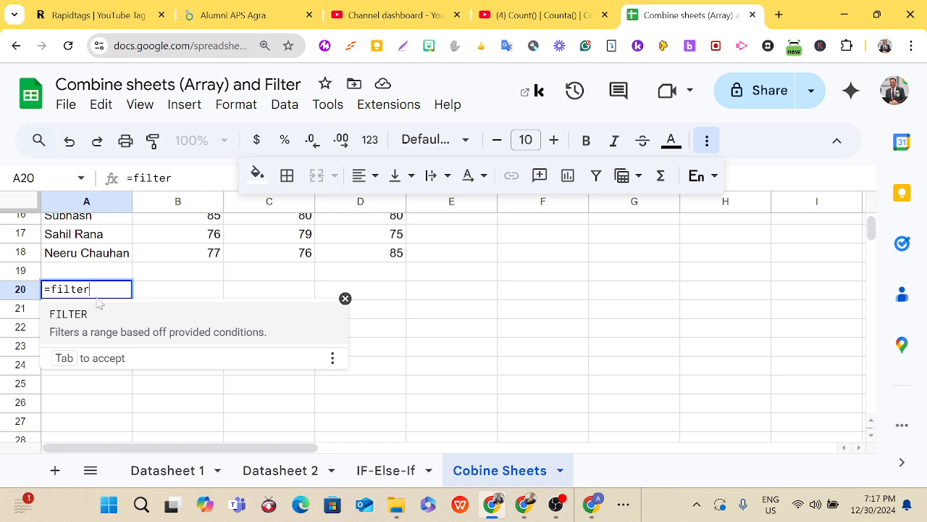
type(")")
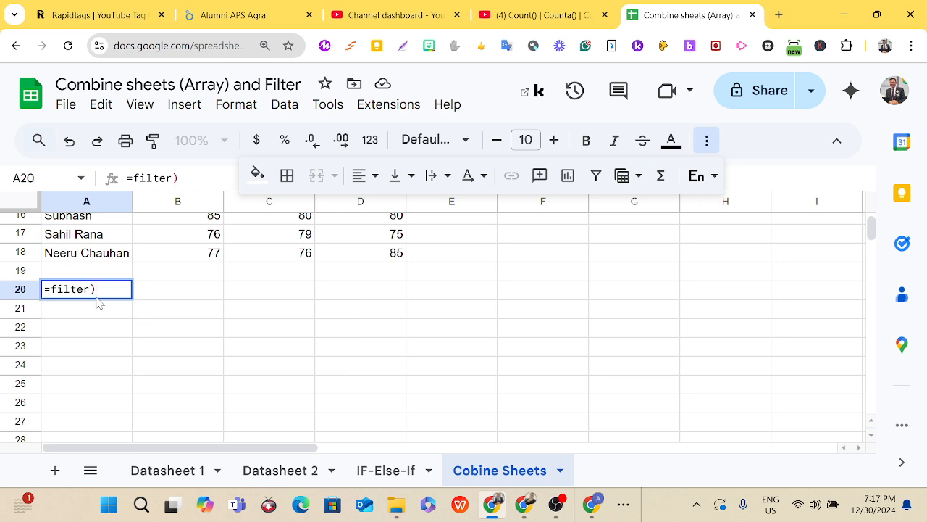
key("BackSpace")
type("(")
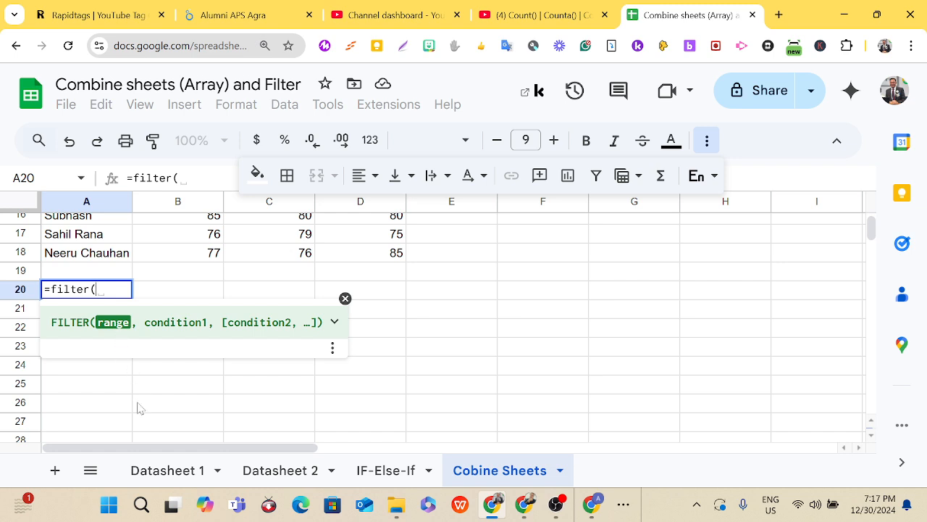
left_click(153, 472)
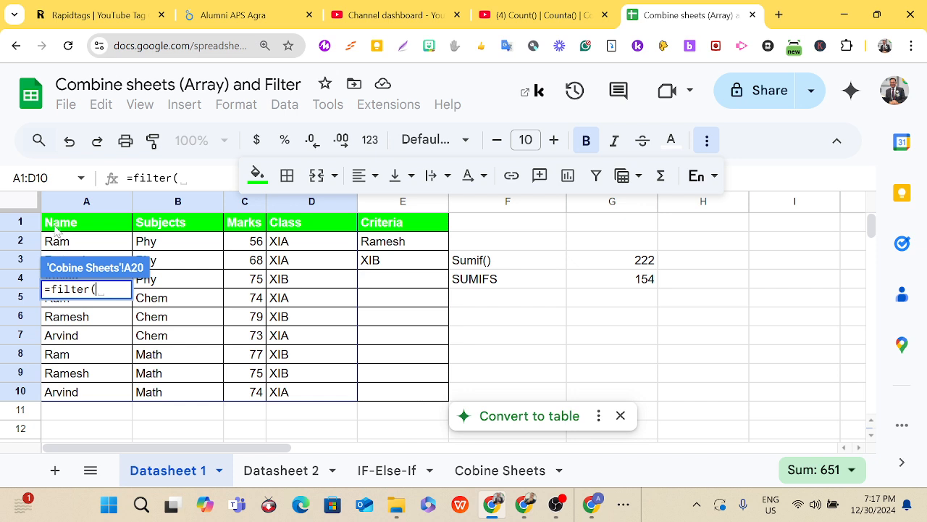
left_click_drag(57, 230, 303, 391)
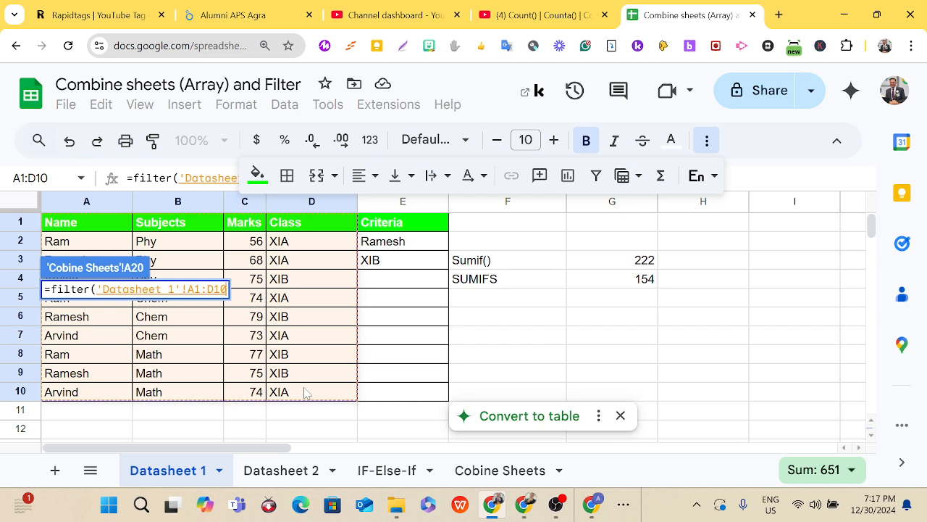
type(",")
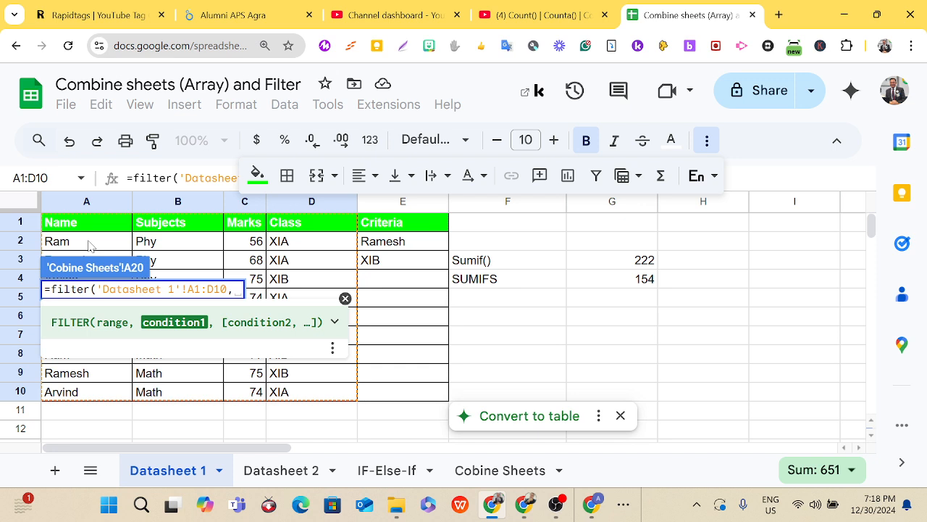
Add the condition that 'Datasheet 1'!A2:A10 equals the first student's name in quotation marks, and close the FILTER formula's parenthesis
left_click(88, 246)
left_click_drag(89, 246, 101, 392)
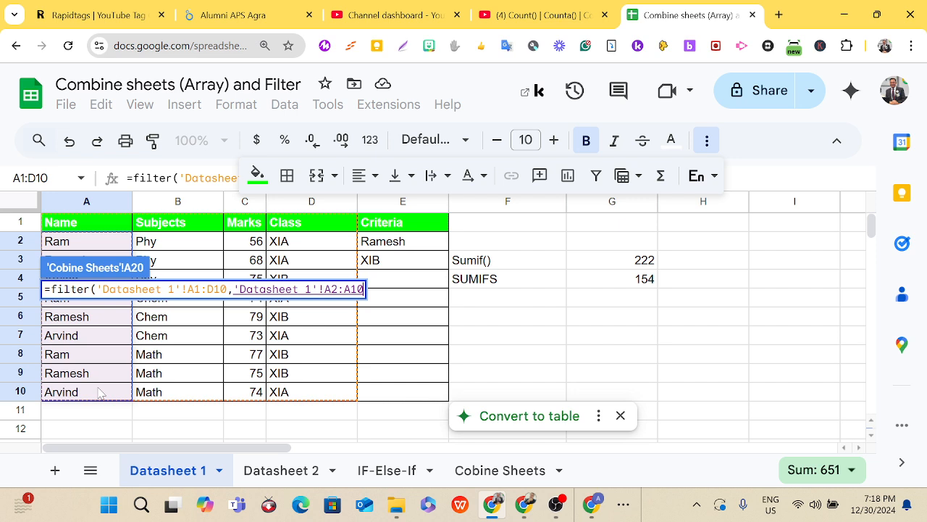
type("=")
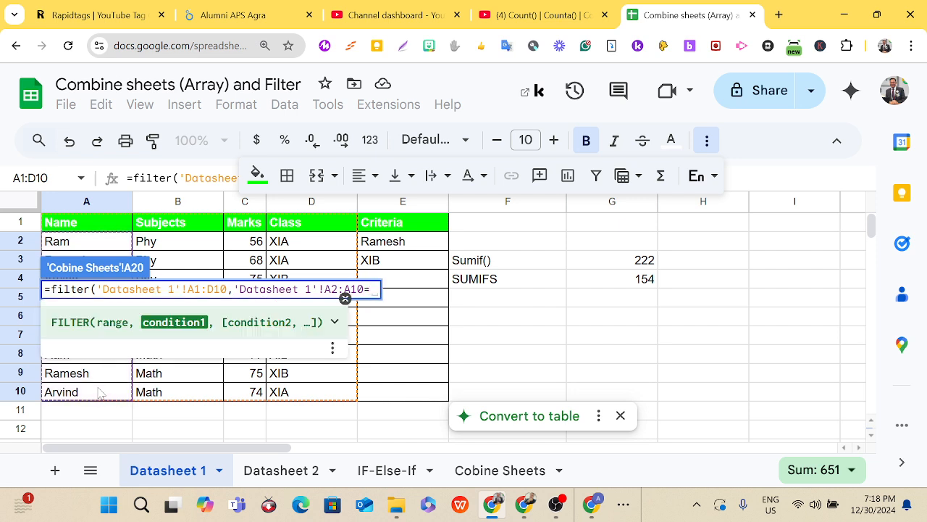
type("\"")
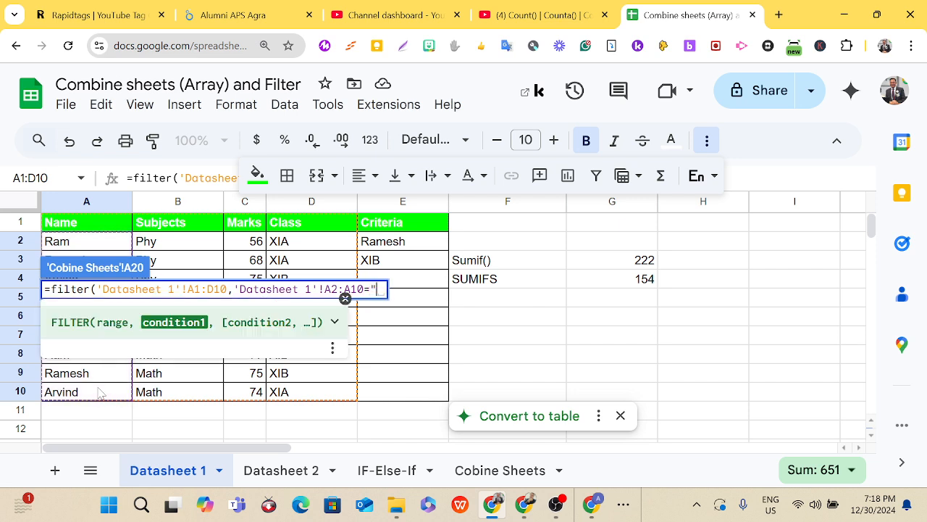
type("ra")
key("BackSpace")
key("BackSpace")
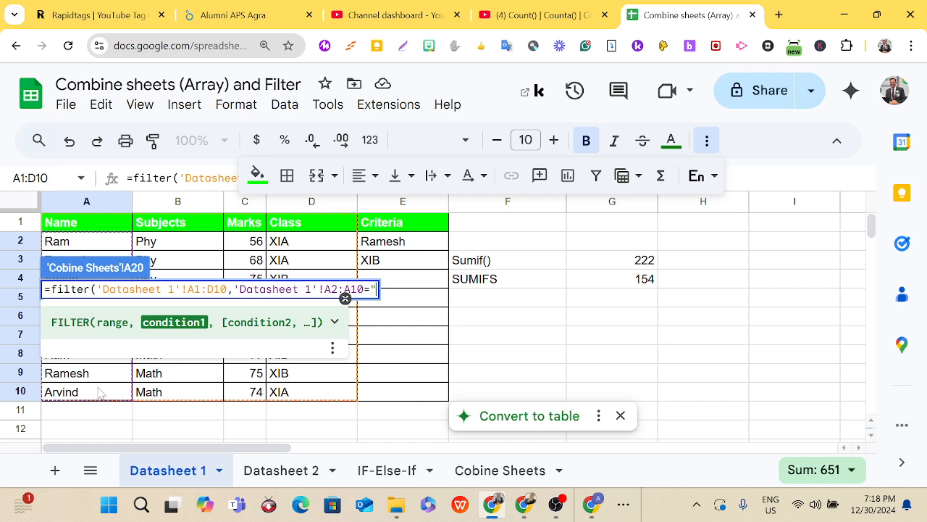
type("Ram")
type("\")")
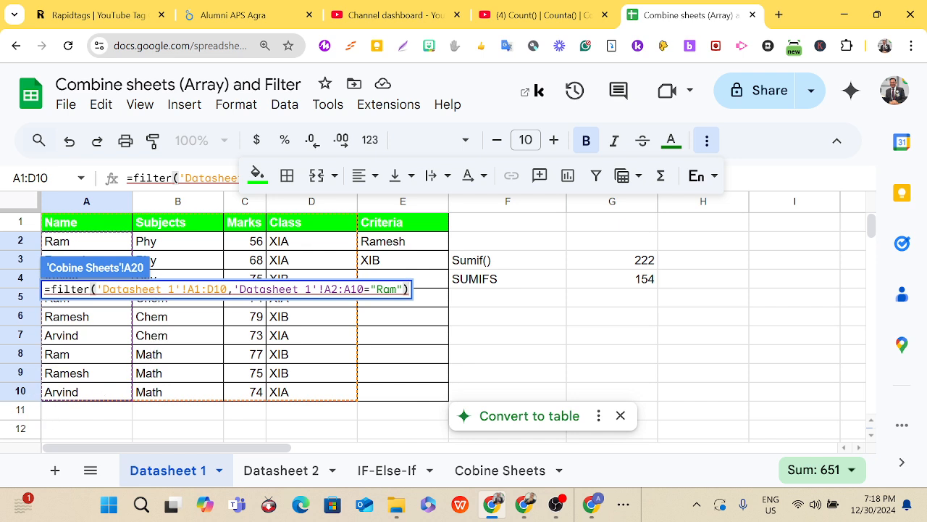
Change the FILTER condition range to start at A1, making it 'Datasheet 1'!A1:A10, and enter the formula
mouse_move(155, 291)
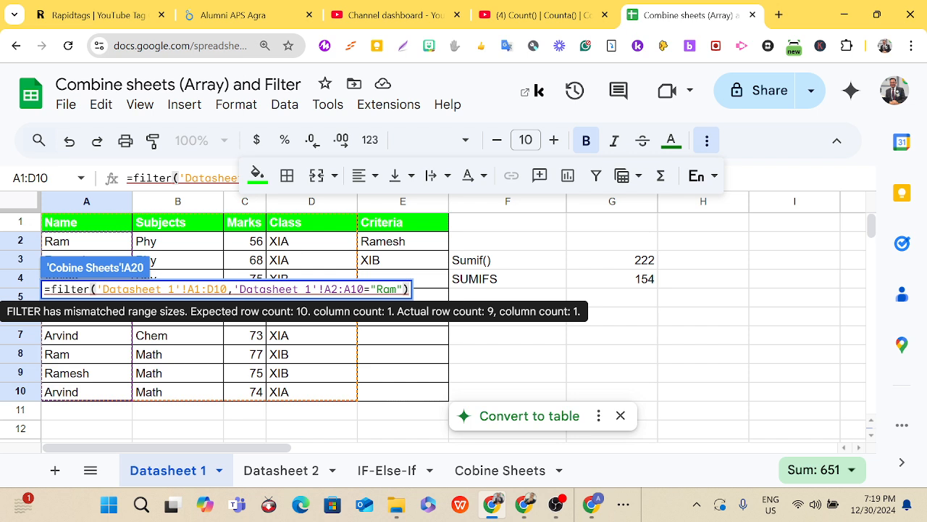
key("Left")
key("Left")
key("Left")
key("Left")
key("Left")
key("Left")
key("Left")
key("Left")
key("Left")
key("Left")
key("Left")
key("shift+Left")
key("shift+Left")
type("A1")
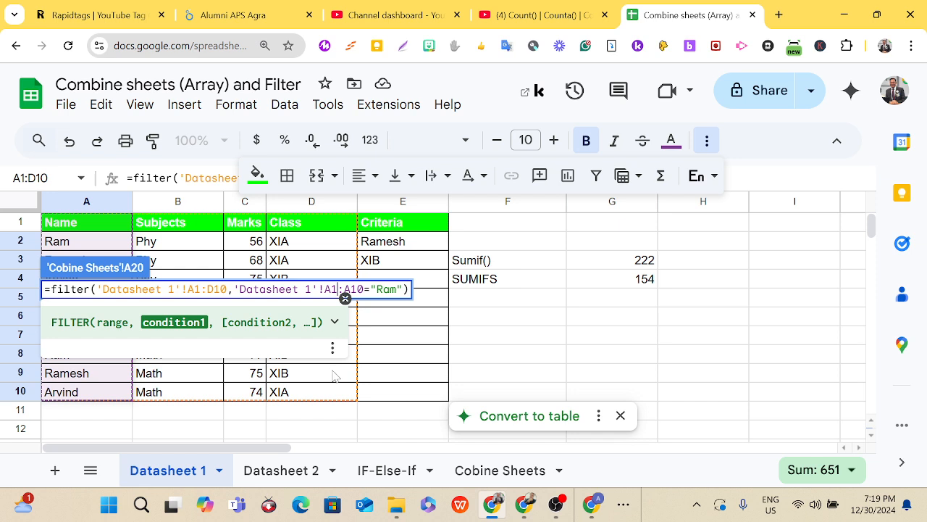
key("Return")
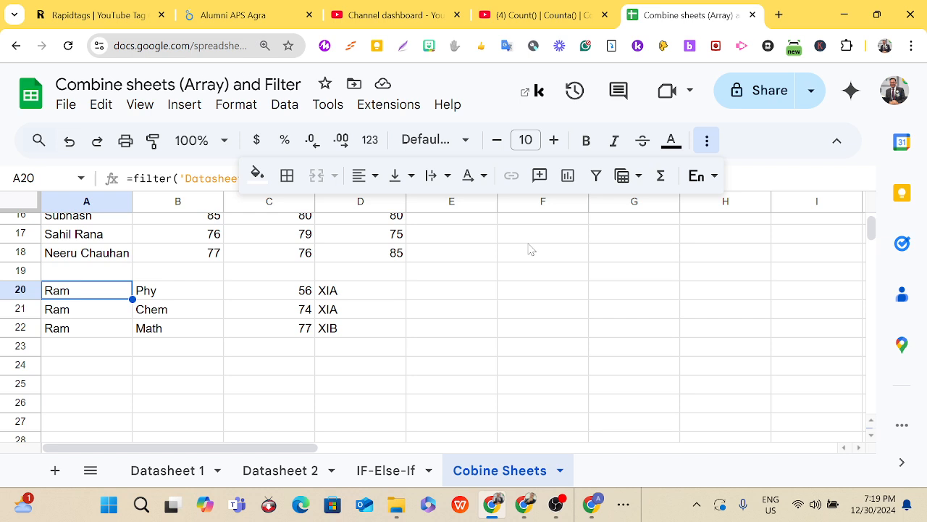
Add the second condition 'Datasheet 1'!B1:B10="Phy" to the FILTER formula in cell A20 of Cobine Sheets
key("ctrl+equal")
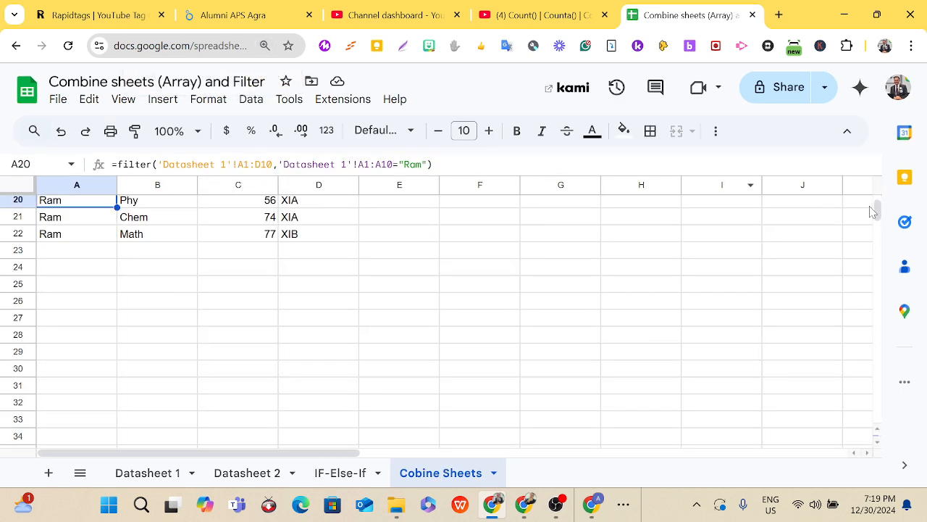
left_click_drag(875, 211, 877, 203)
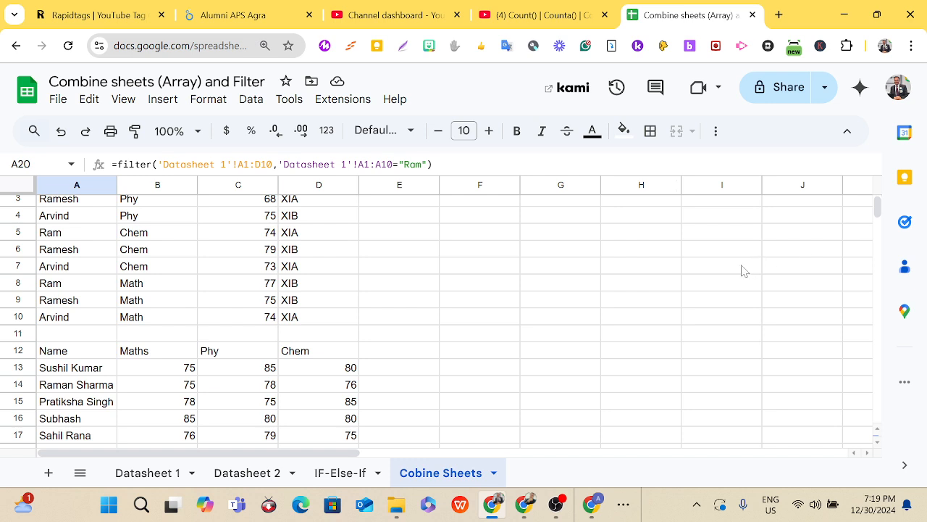
scroll(744, 271, "down", 3)
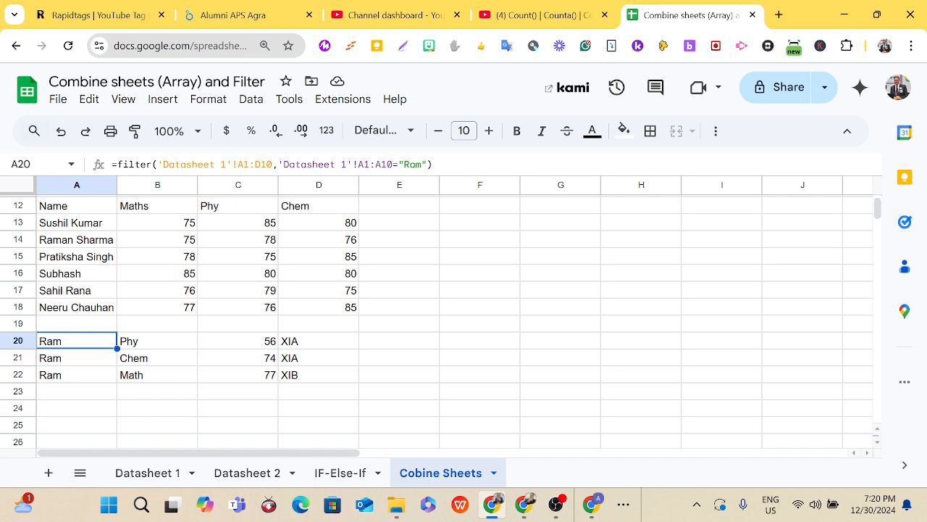
key("F2")
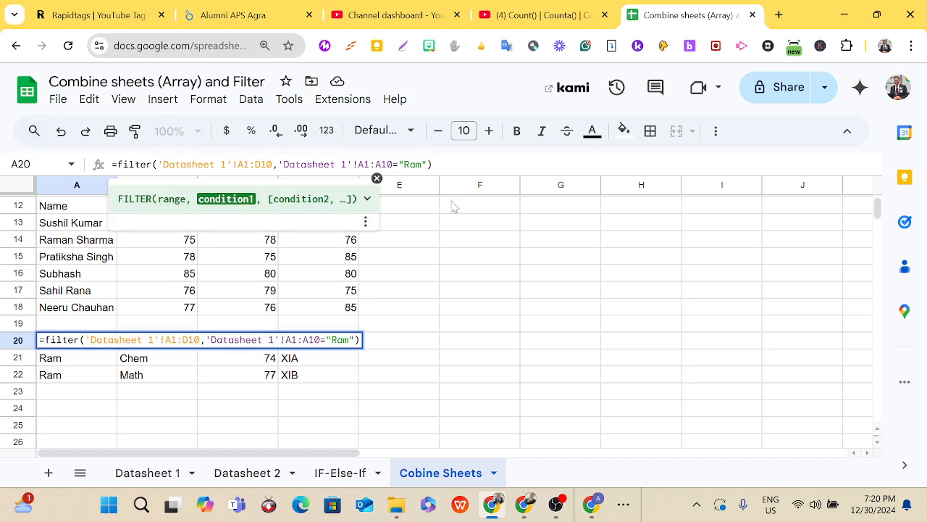
type(",")
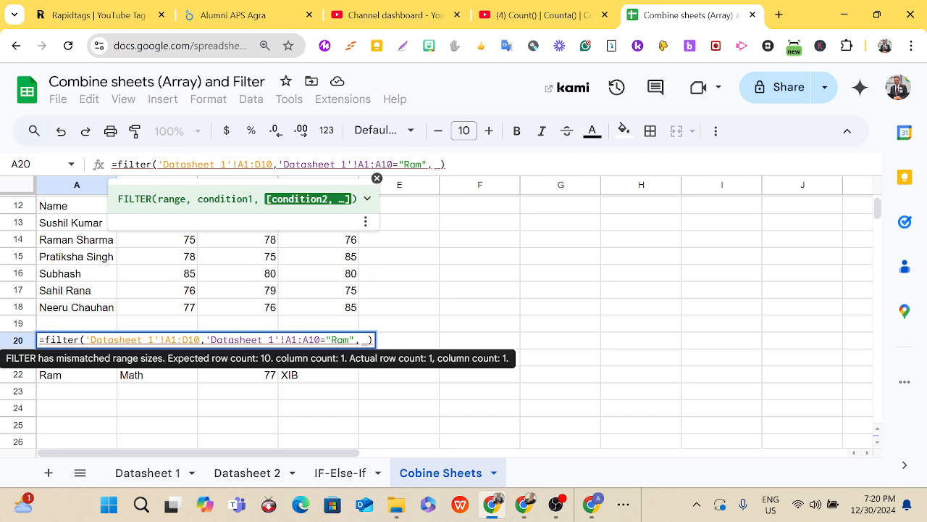
left_click(141, 477)
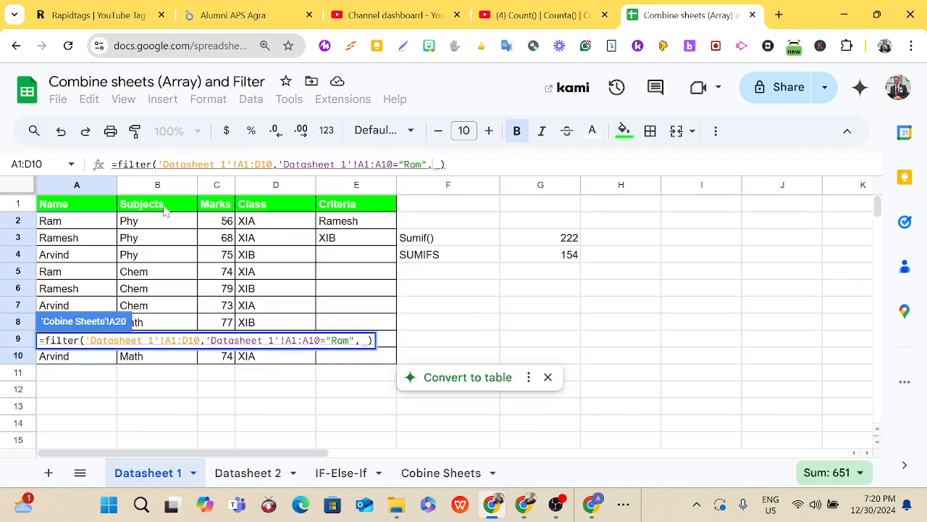
left_click_drag(165, 207, 158, 370)
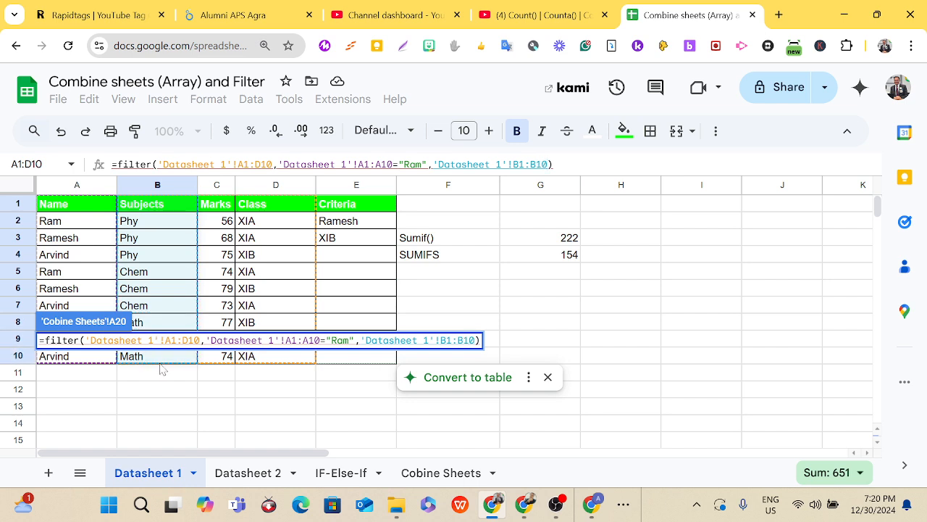
type("='")
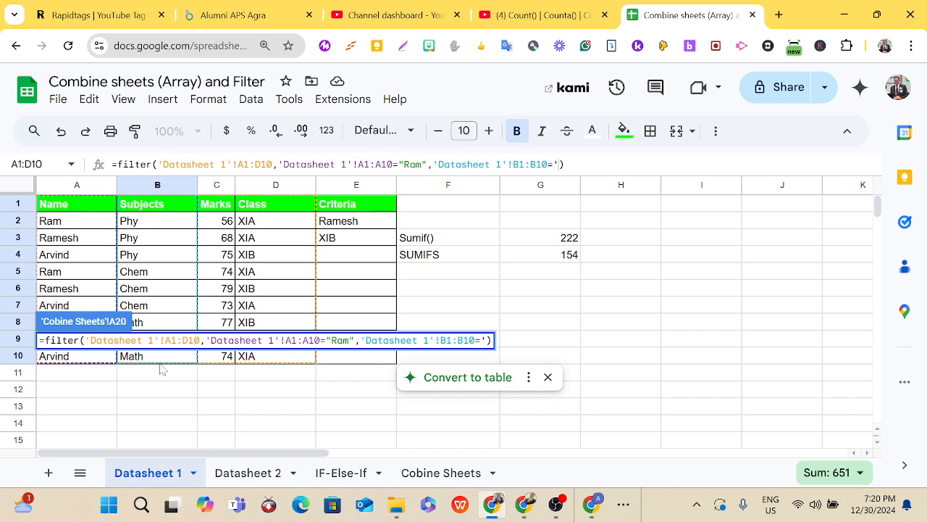
type("Phy")
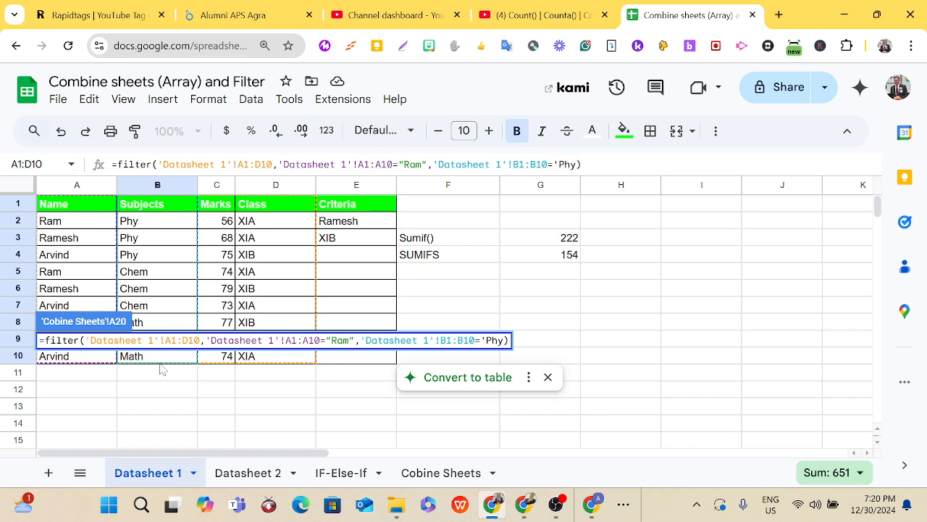
type("\"")
key("BackSpace")
type("\"")
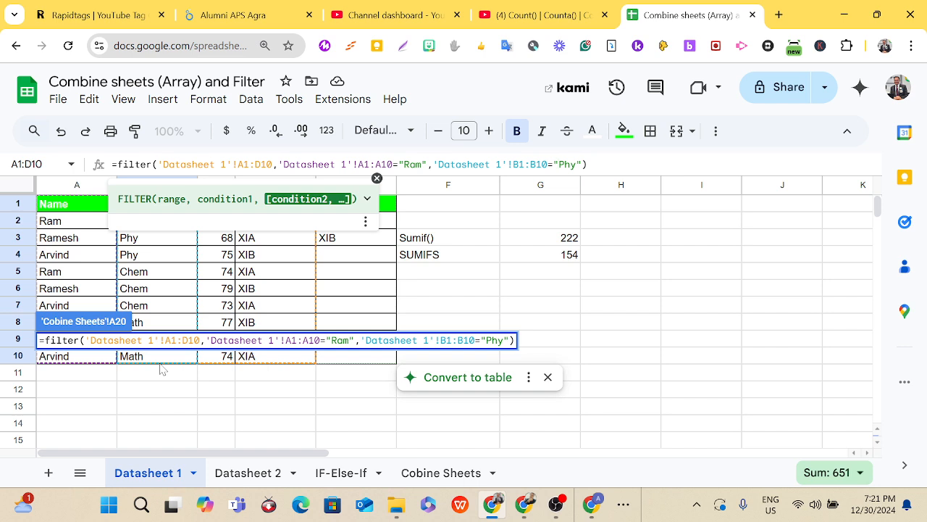
key("Return")
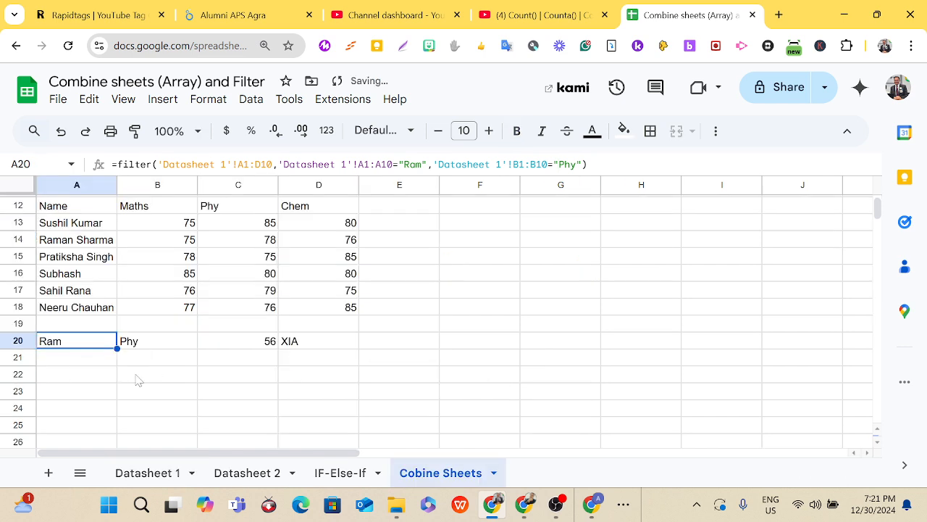